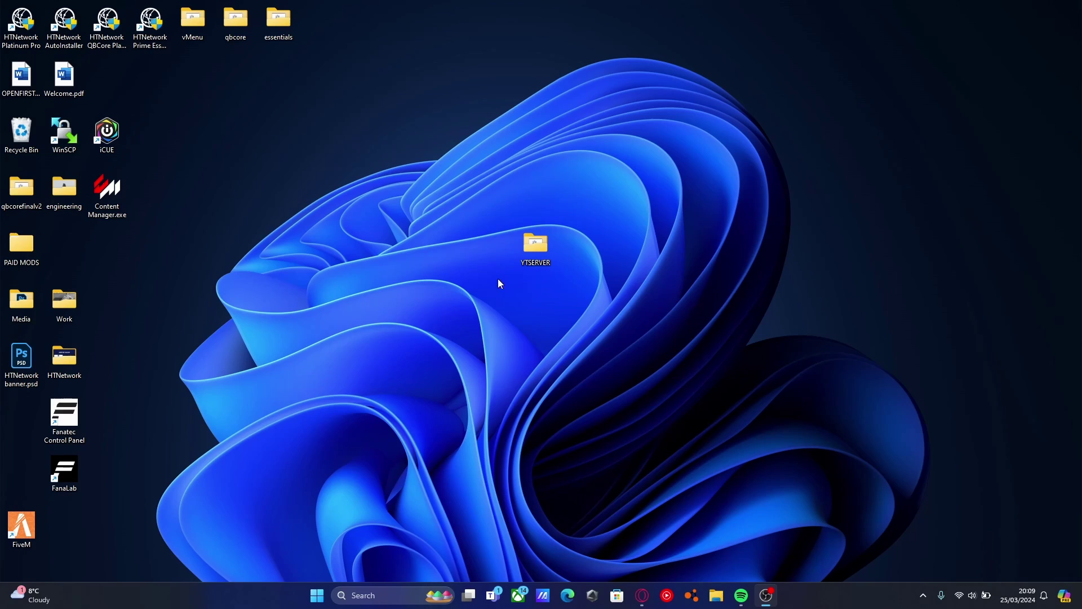
# Open the YTSERVER folder, run start_7257_default.bat, and minimize the FXServer console.
pyautogui.click(528, 264)
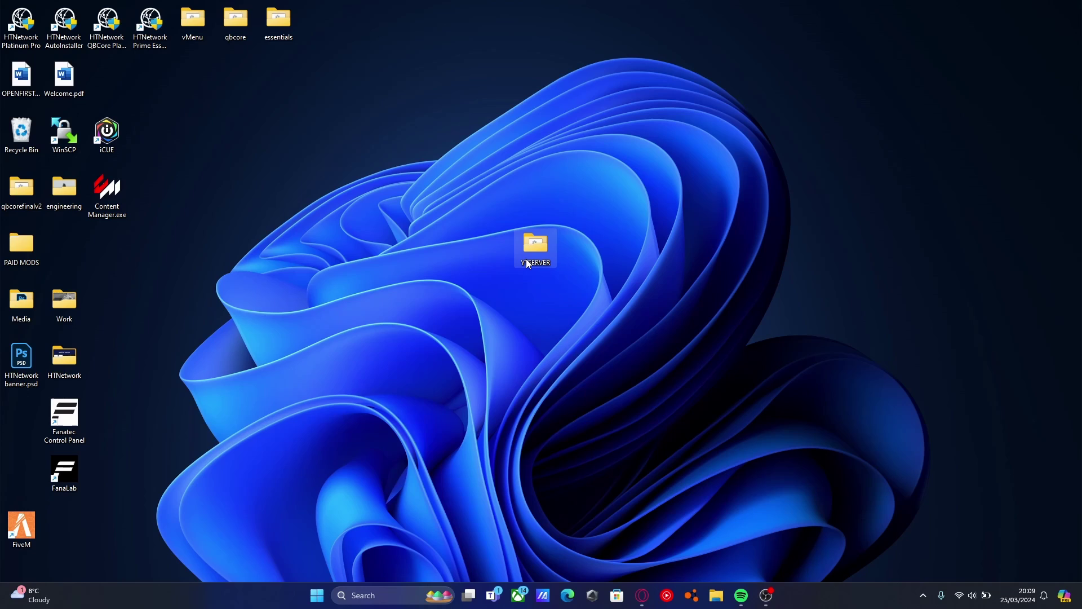
pyautogui.doubleClick(528, 264)
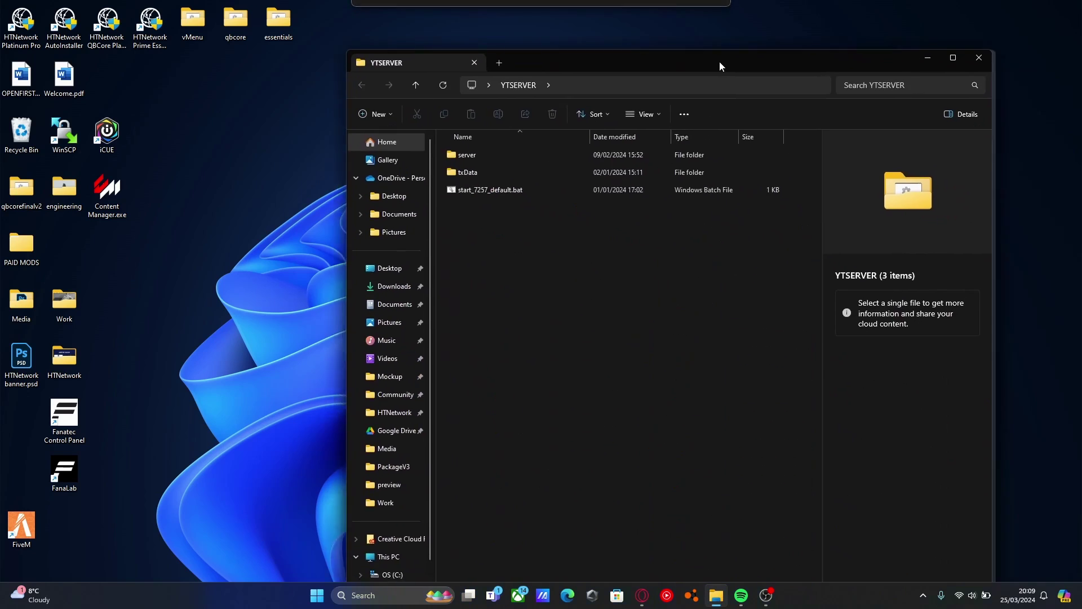
pyautogui.moveTo(719, 62); pyautogui.dragTo(624, 24)
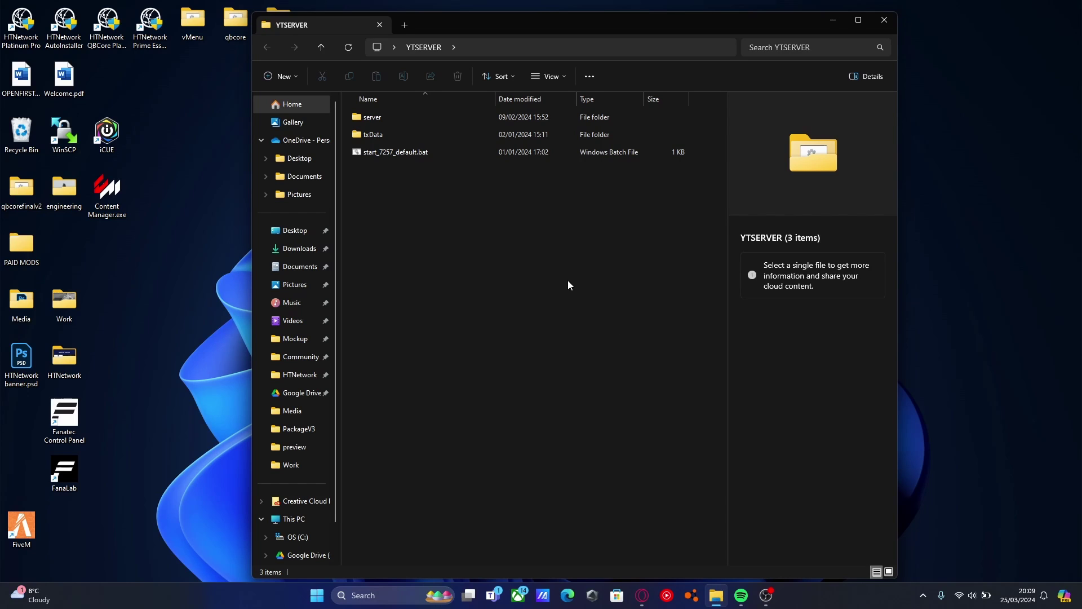
pyautogui.doubleClick(401, 151)
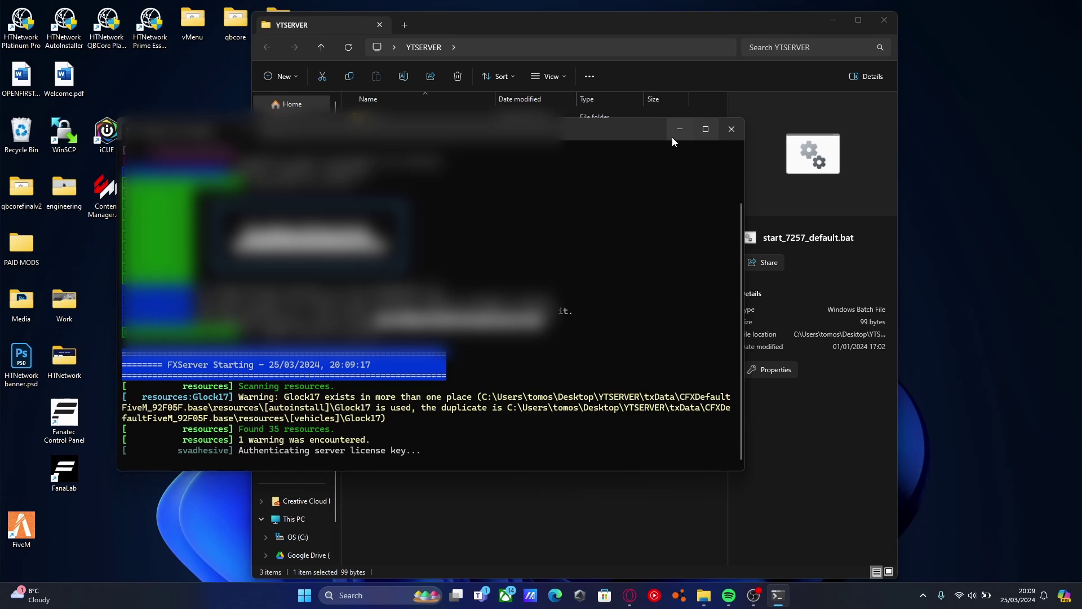
pyautogui.click(672, 137)
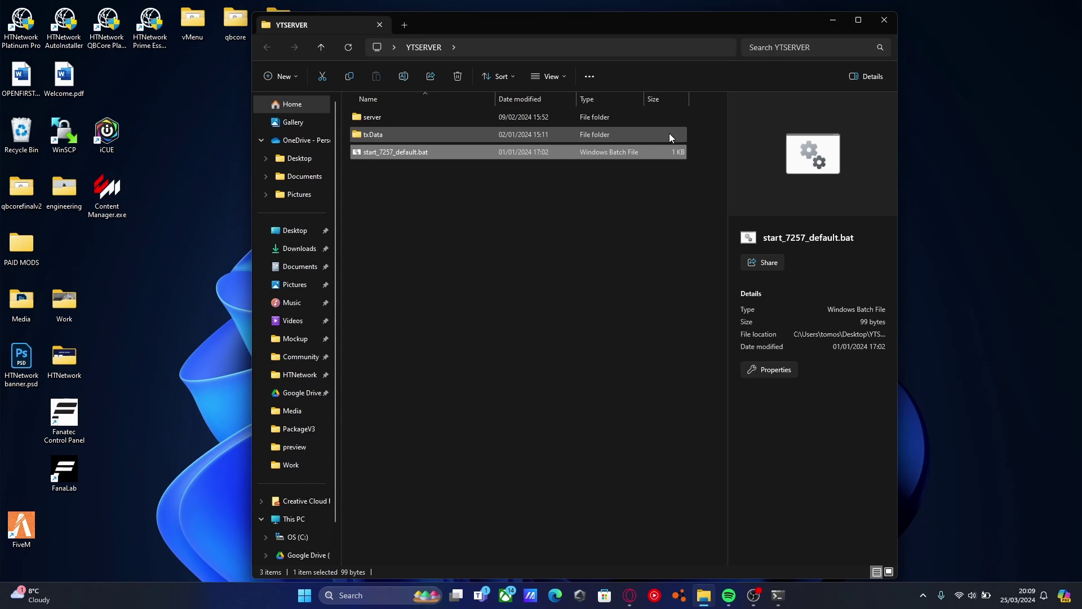
pyautogui.click(629, 595)
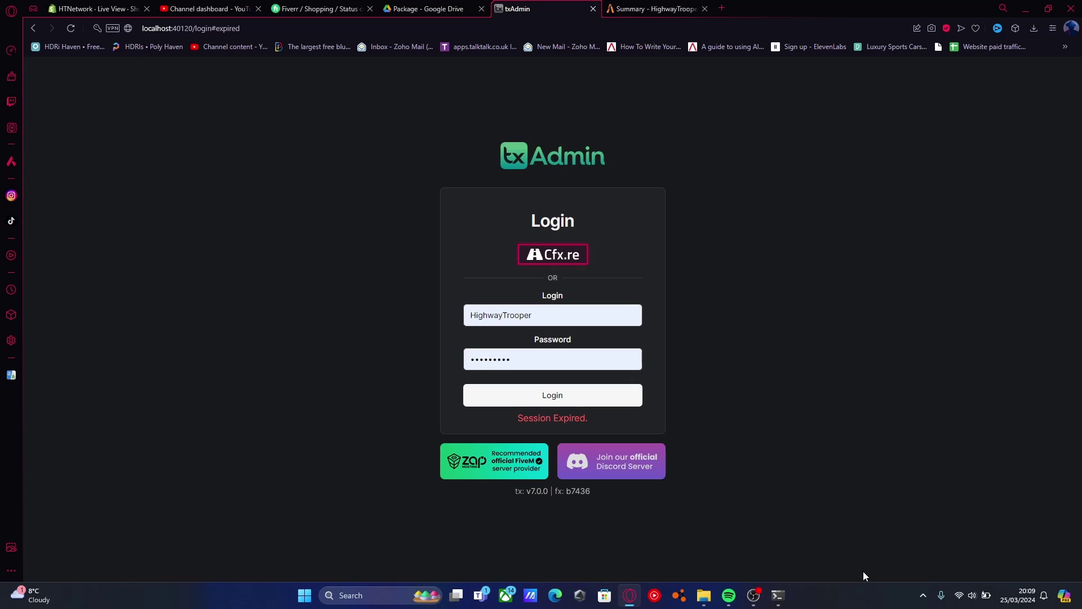
pyautogui.click(782, 601)
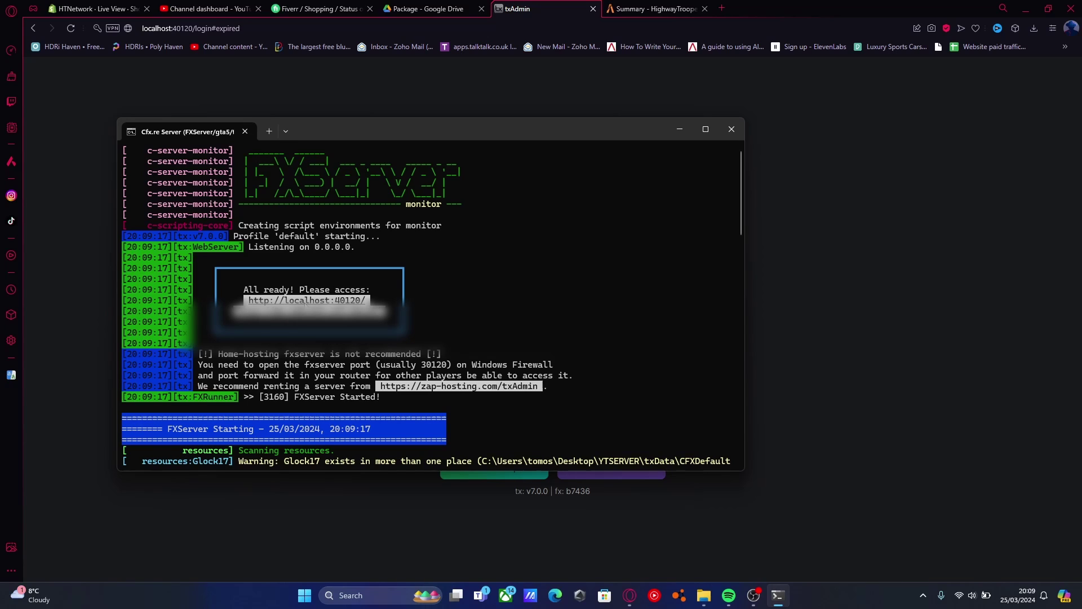
pyautogui.keyDown('ctrl'); pyautogui.click(309, 300); pyautogui.keyUp('ctrl')
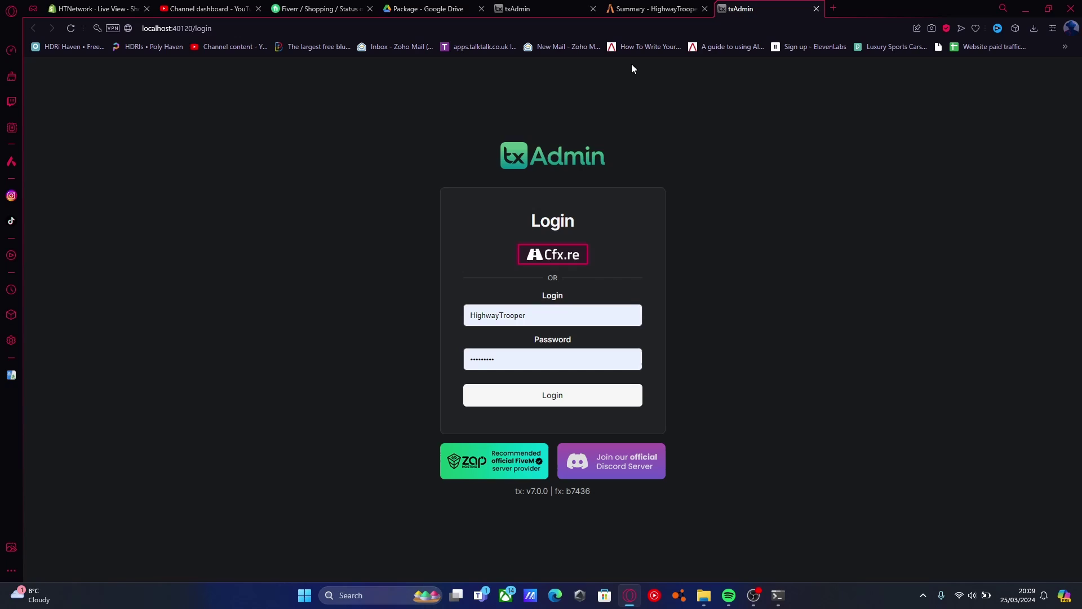
# Close the expired txAdmin tab, then log in and authorize with the Cfx.re account.
pyautogui.click(593, 8)
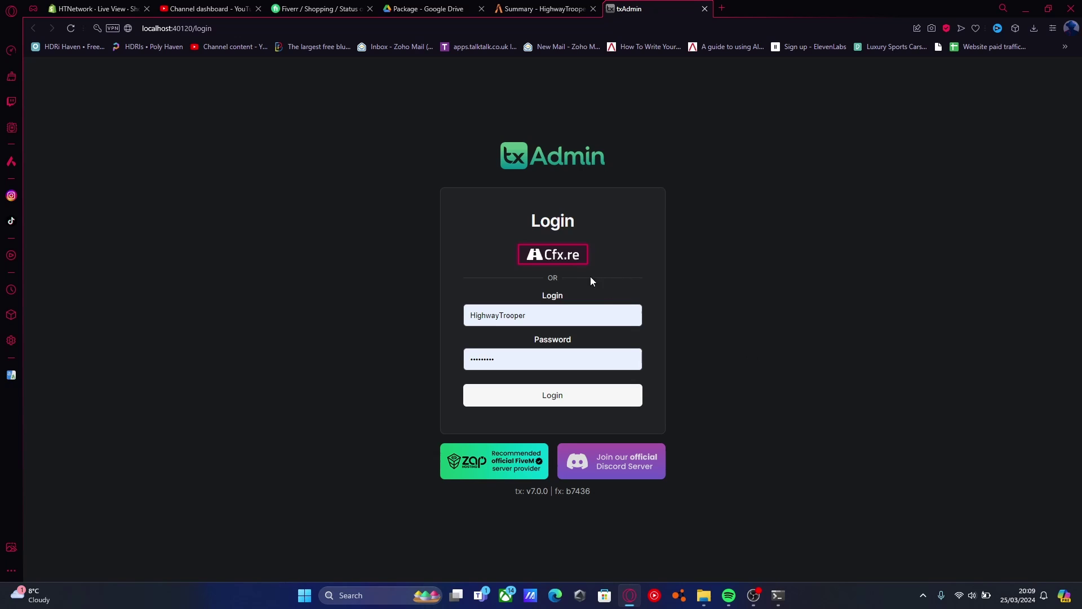
pyautogui.click(565, 264)
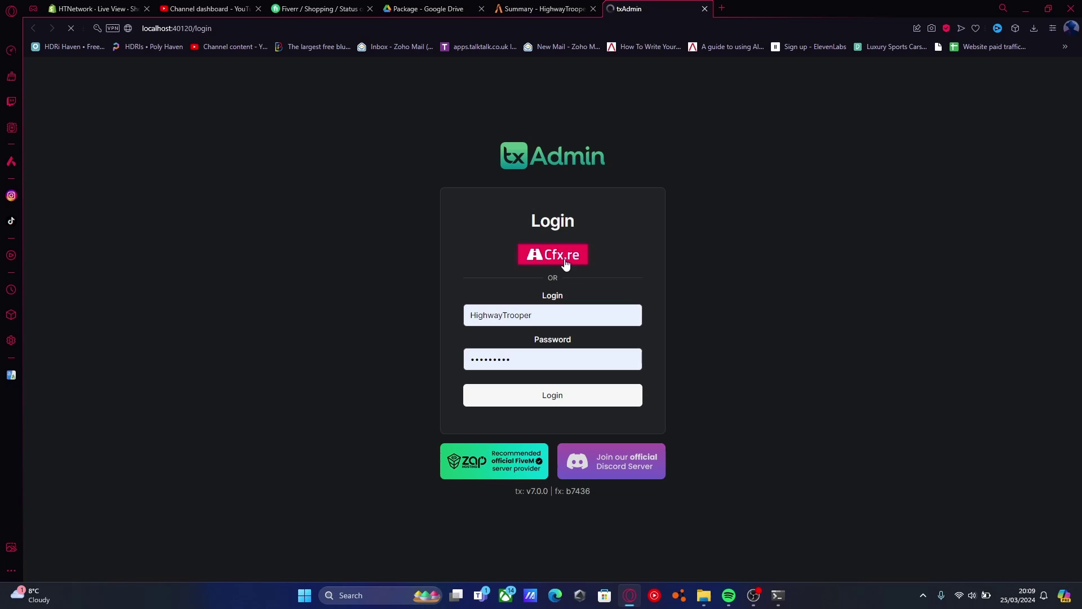
pyautogui.click(638, 376)
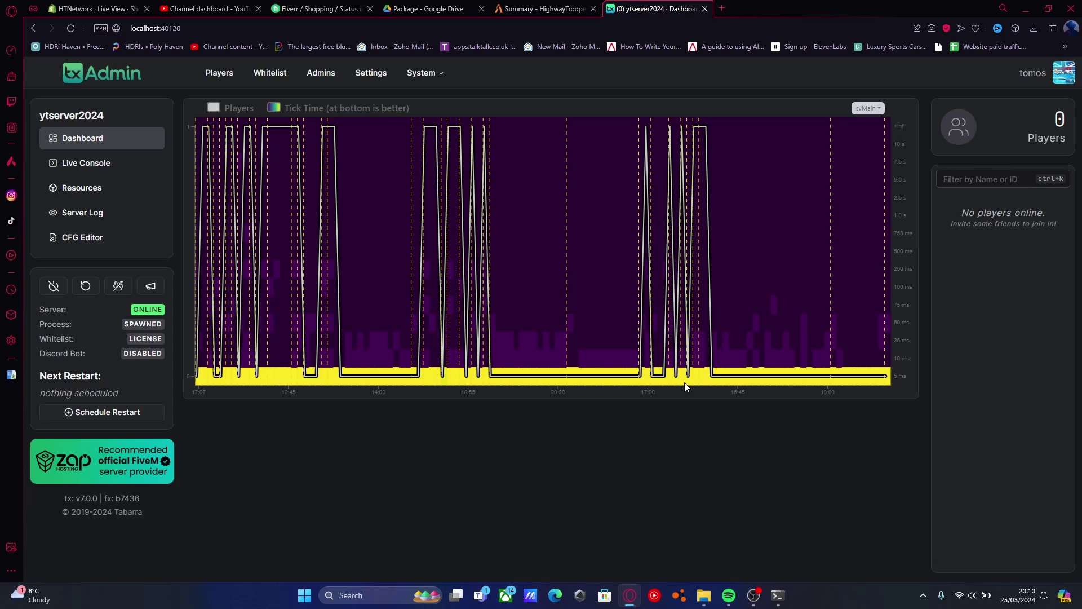
# Set Player Manager Whitelist Mode to Approved License and save the Player Manager settings.
pyautogui.click(370, 73)
pyautogui.click(518, 115)
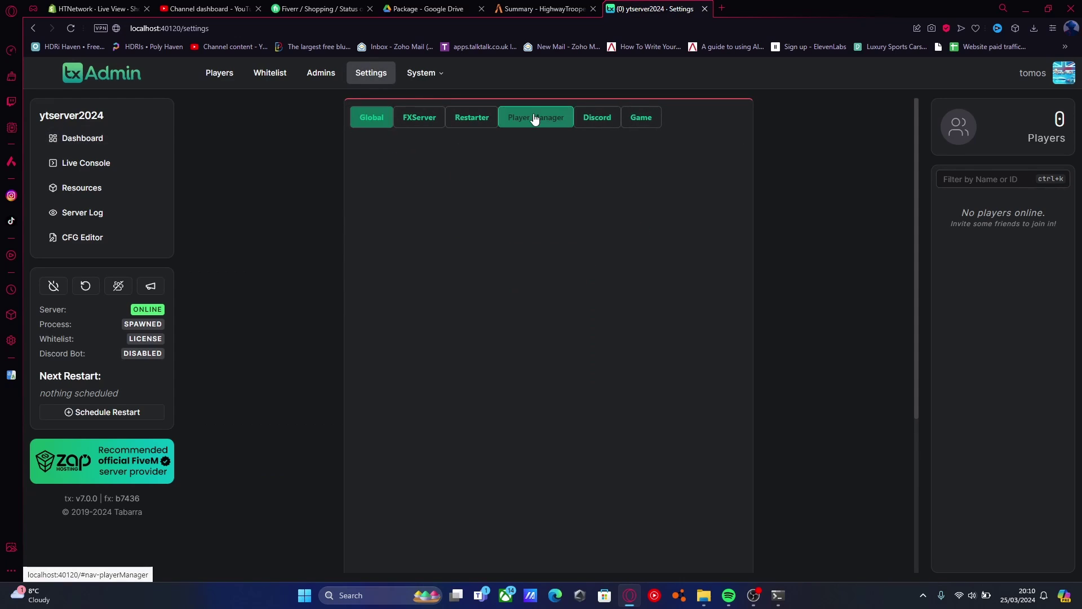
pyautogui.click(505, 157)
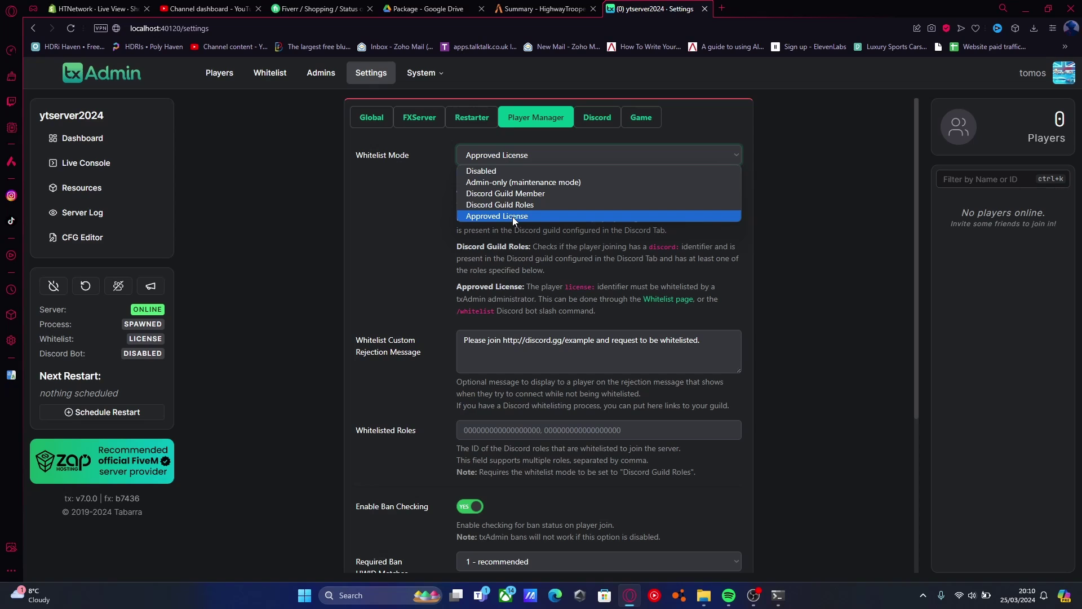
pyautogui.click(514, 217)
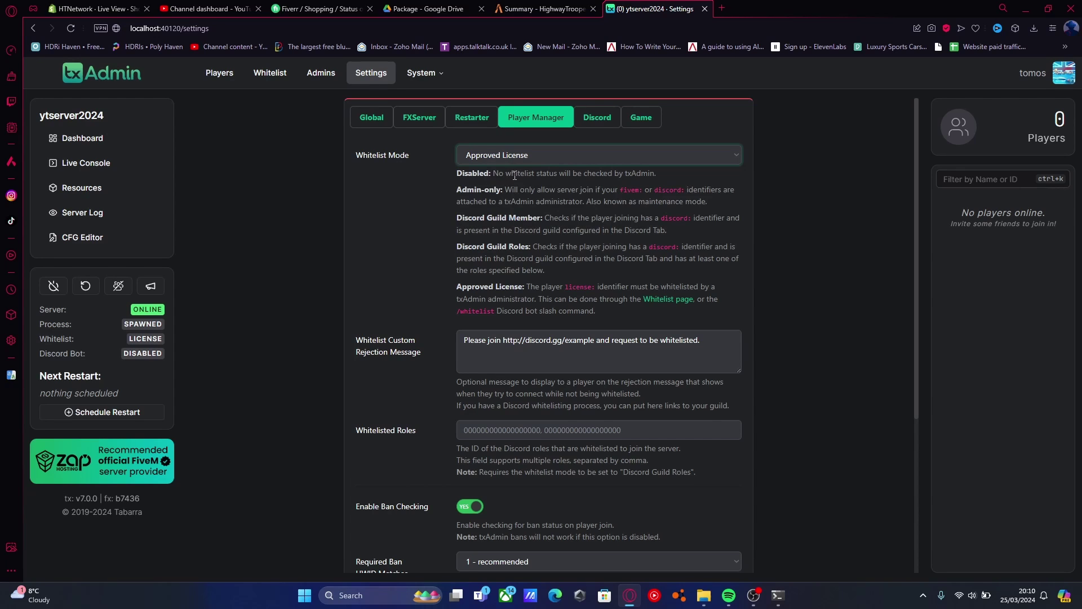
pyautogui.scroll(-4, 514, 176)
pyautogui.click(530, 537)
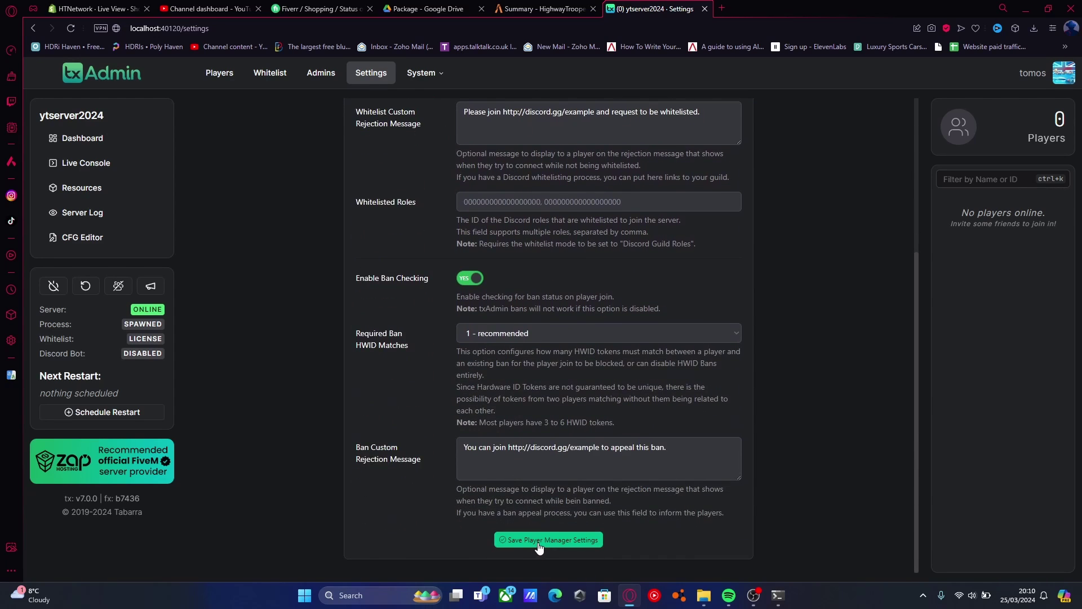
pyautogui.scroll(4, 702, 417)
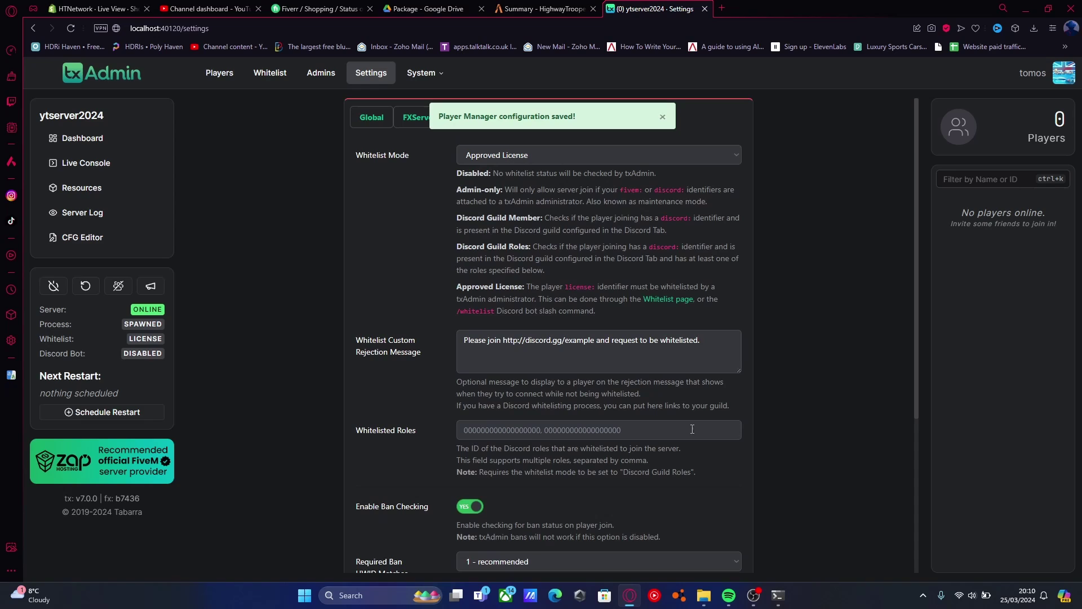
# Start an Add Approval on the Whitelist page, then go to the Cfx.re profile tab.
pyautogui.click(267, 83)
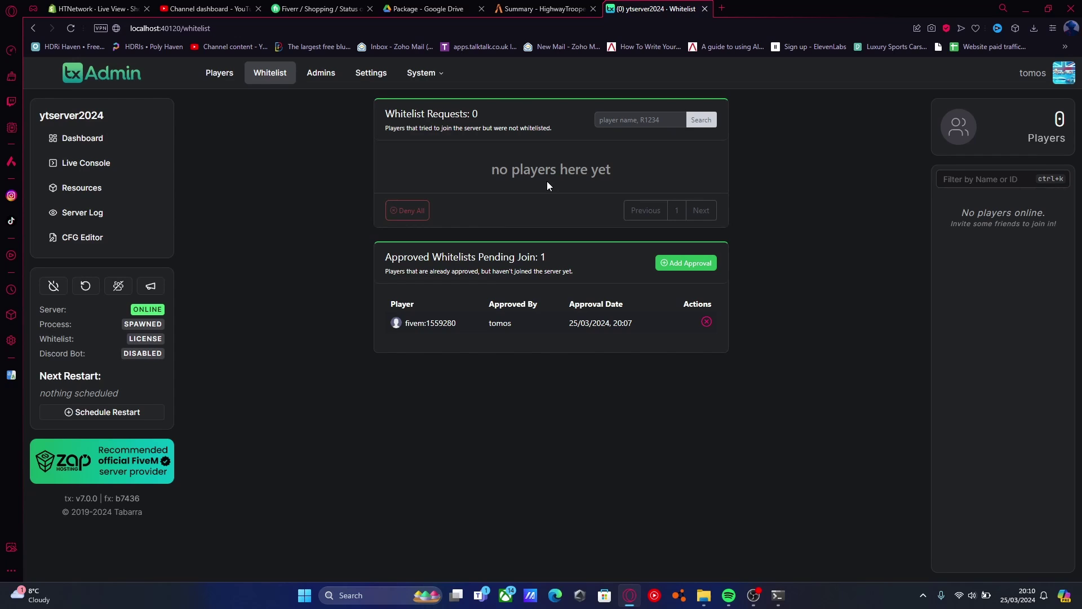
pyautogui.click(674, 268)
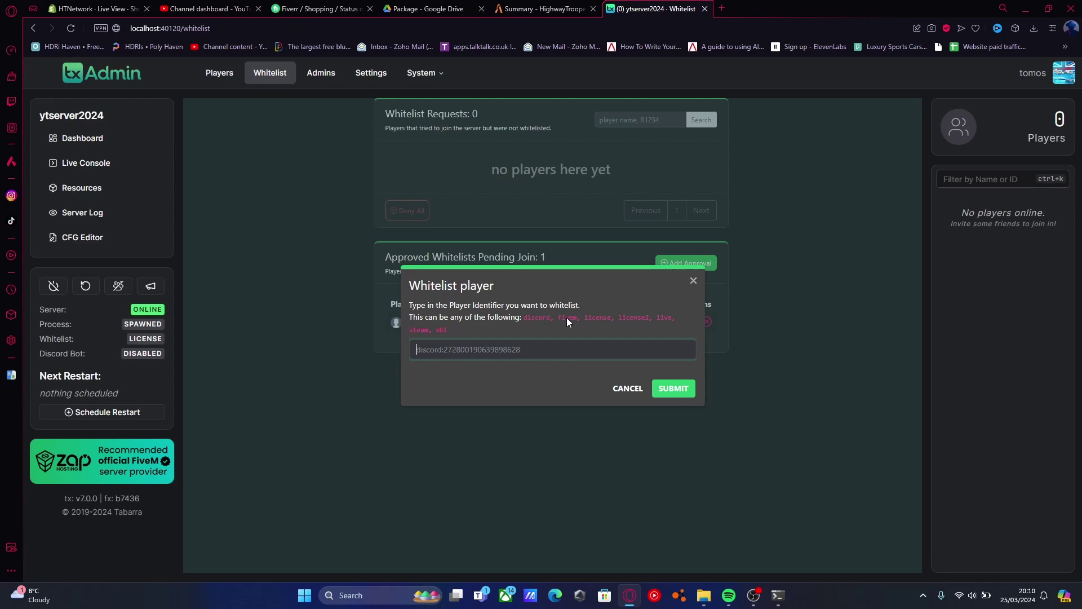
pyautogui.click(541, 9)
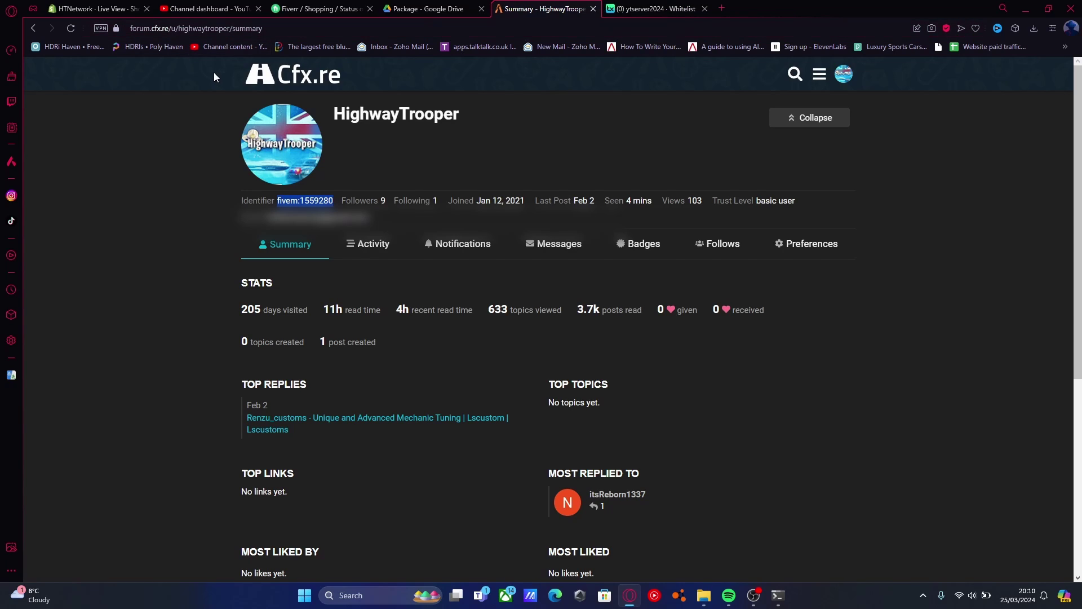
# Expand the Cfx.re forum profile summary and select its FiveM identifier for copying.
pyautogui.click(819, 74)
pyautogui.click(844, 76)
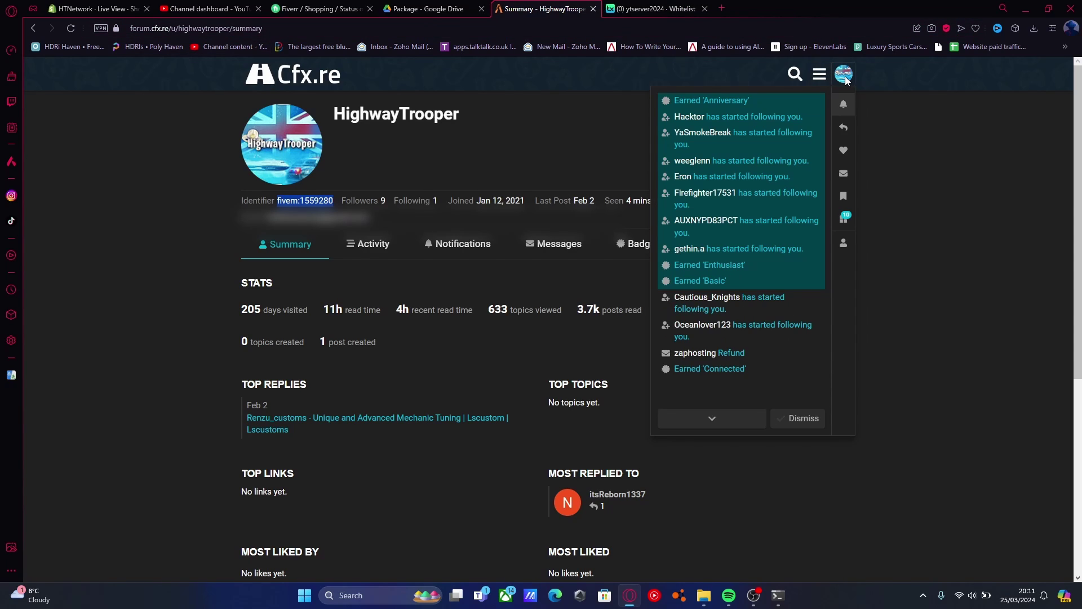
pyautogui.click(846, 247)
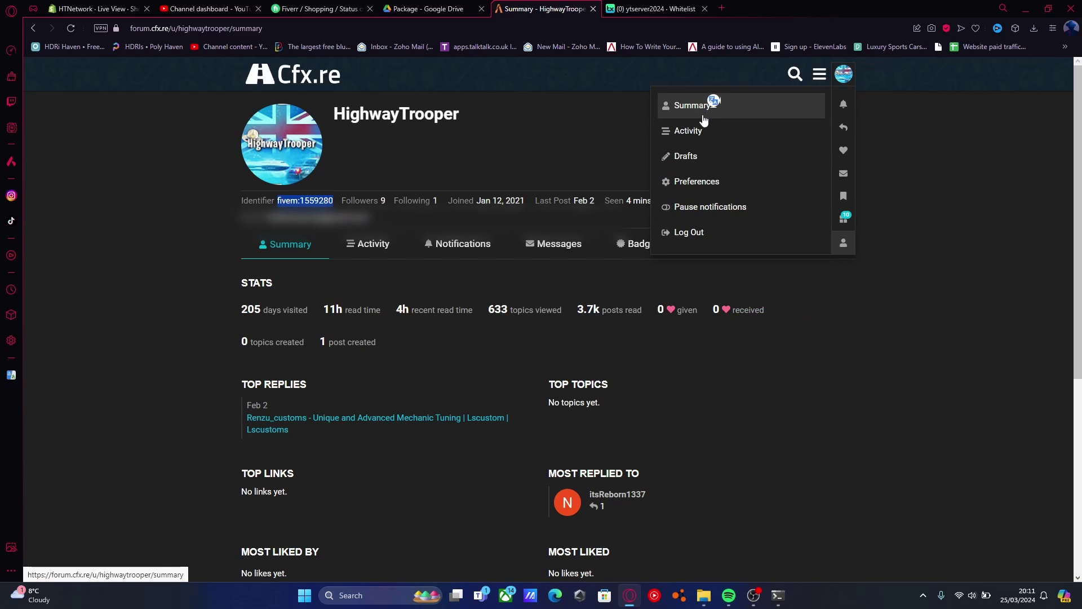
pyautogui.click(106, 315)
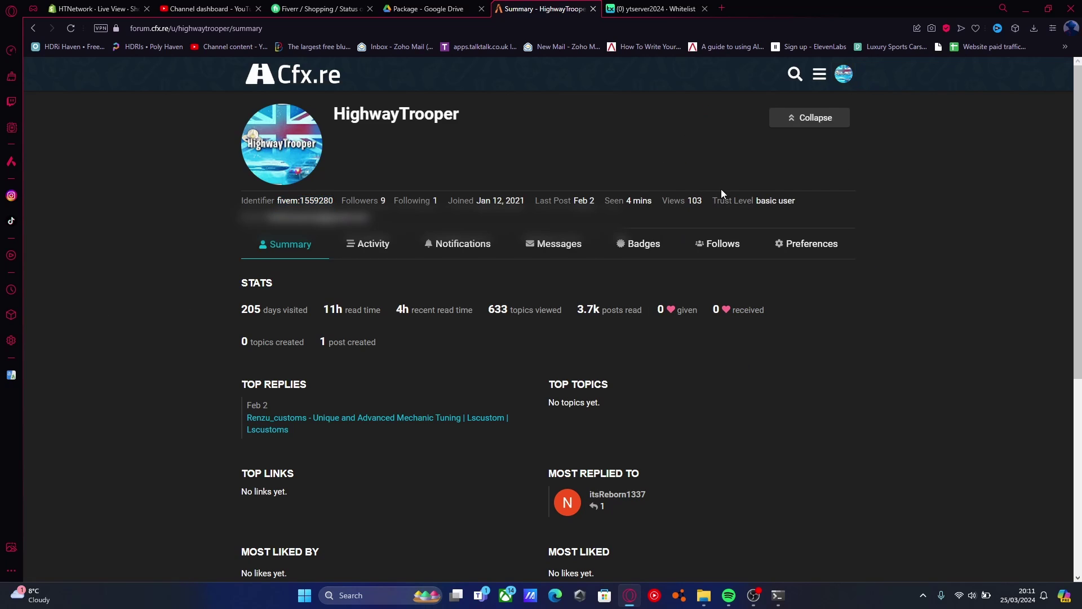
pyautogui.click(817, 118)
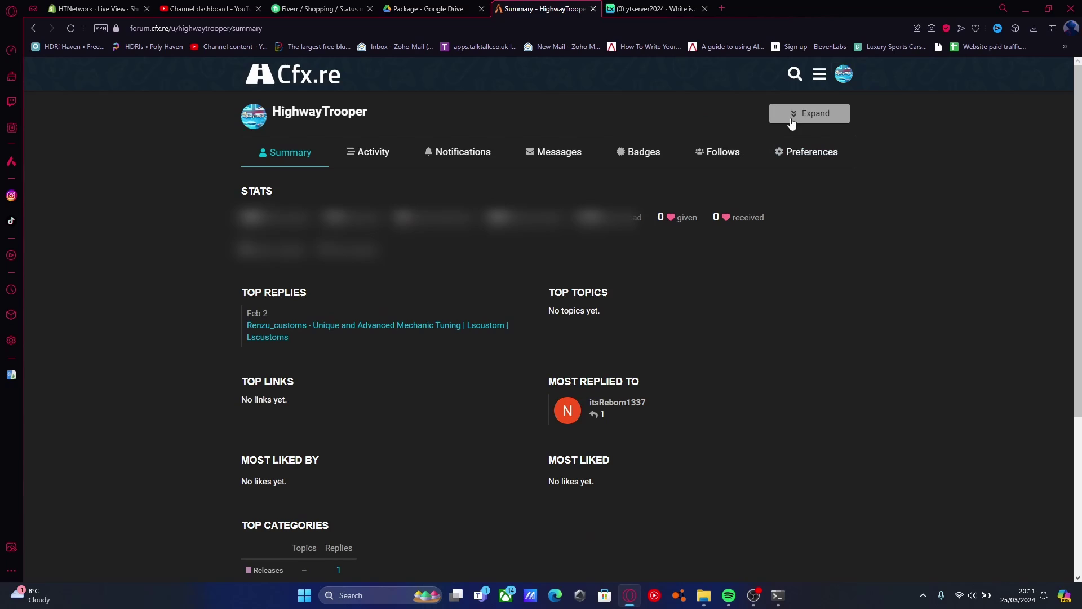
pyautogui.click(805, 117)
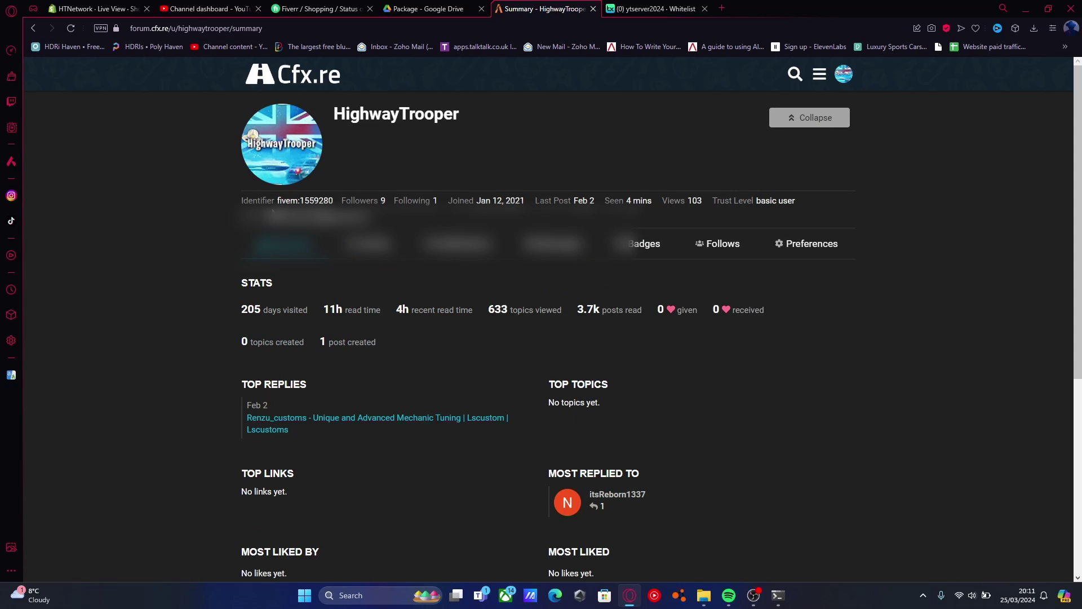
pyautogui.moveTo(279, 202); pyautogui.dragTo(333, 201)
pyautogui.hotkey('ctrl', 'c')
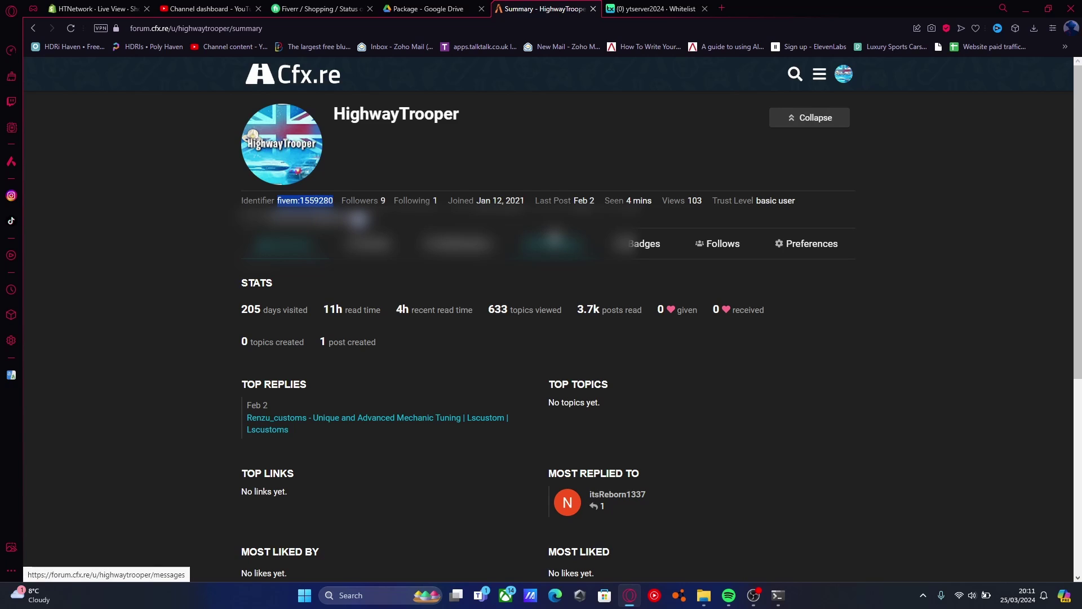
# Paste the identifier into the whitelist dialog, cancel it, and request a server stop from Dashboard.
pyautogui.click(648, 7)
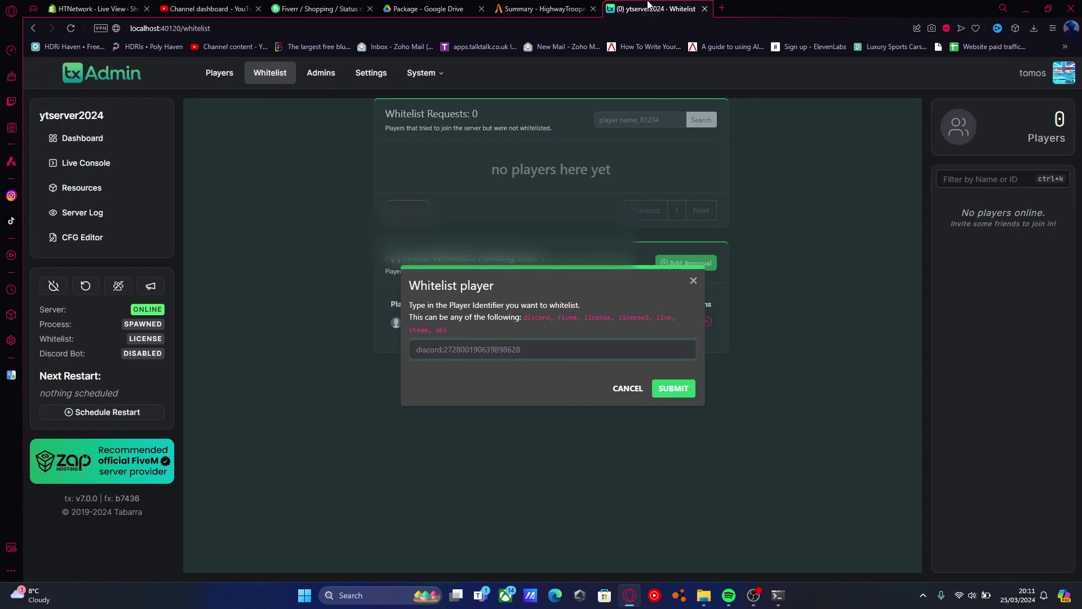
pyautogui.hotkey('ctrl', 'v')
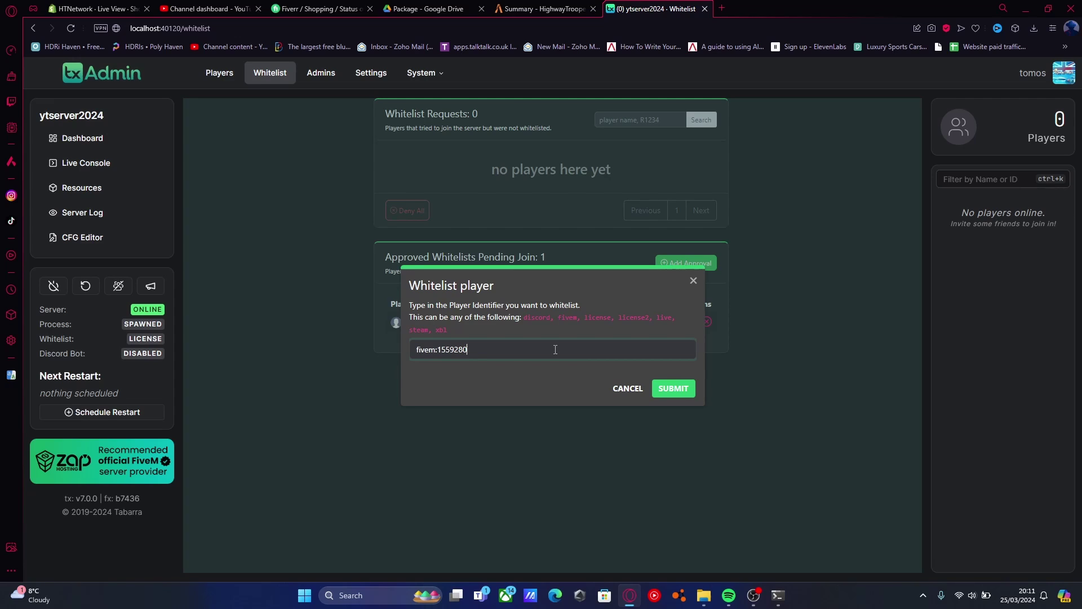
pyautogui.click(636, 396)
pyautogui.click(105, 143)
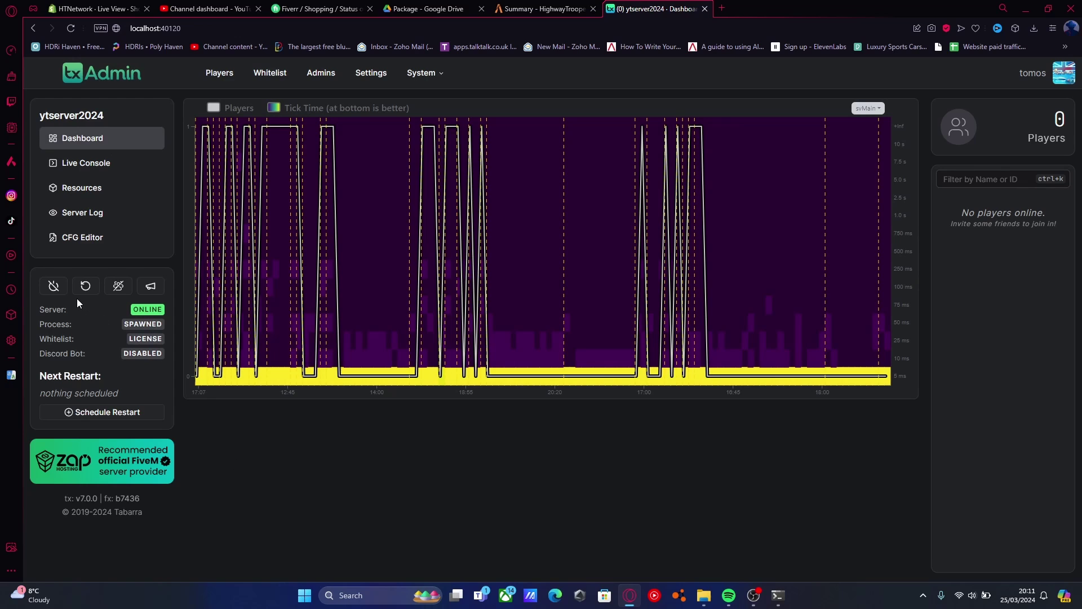
pyautogui.click(54, 287)
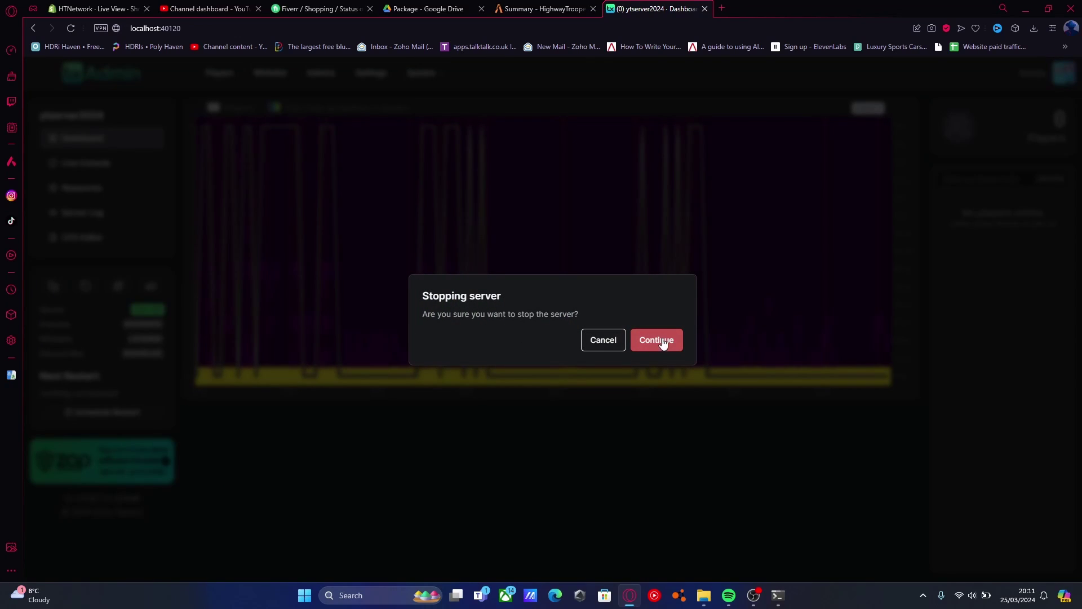
# Dismiss the stop prompt, connect to ytserver2024 on LAN, and press Play to spawn at Paleto Cove.
pyautogui.click(589, 340)
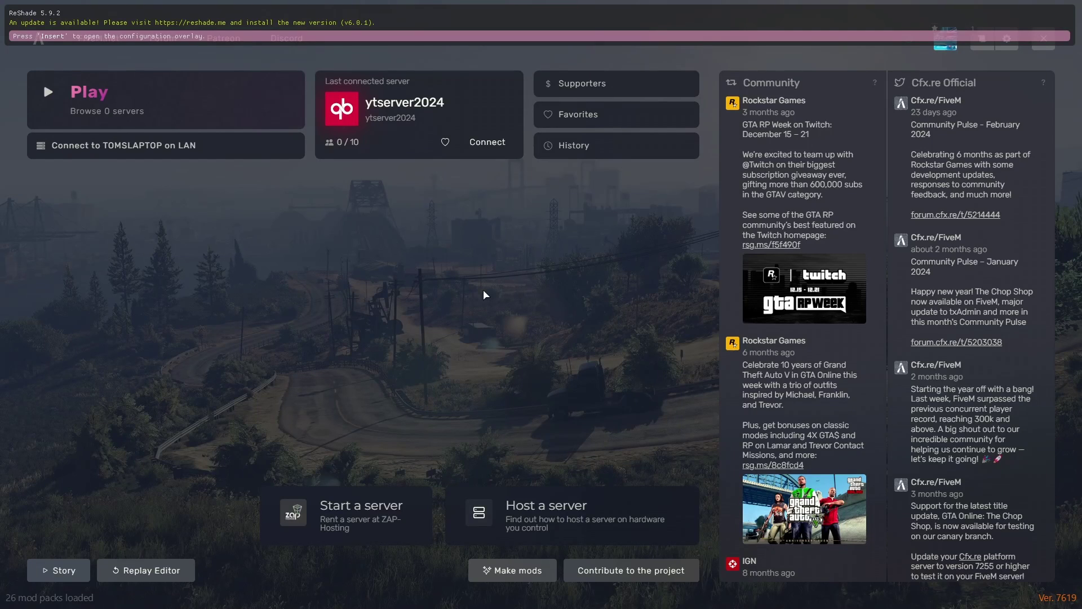
pyautogui.click(104, 156)
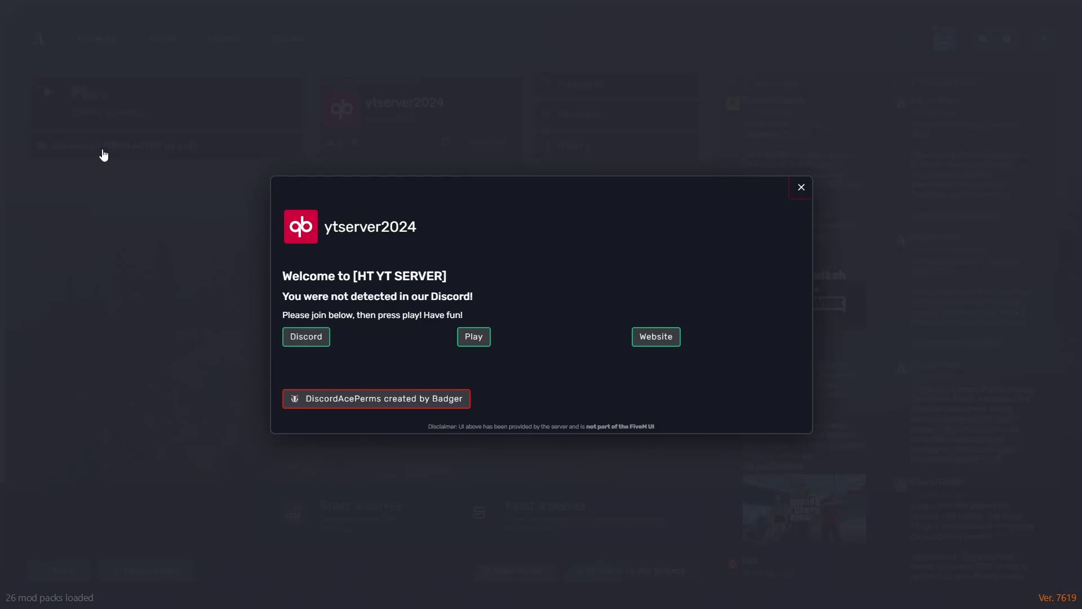
pyautogui.click(483, 343)
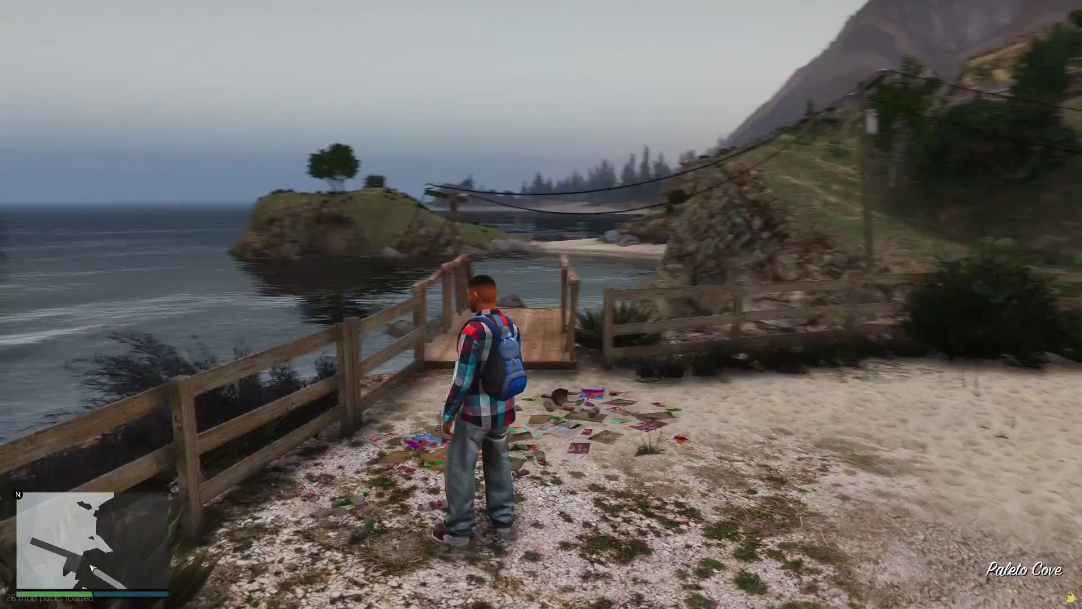
# Sprint the character from Paleto Cove up the dirt road to Chiliad Mountain State Wilderness.
pyautogui.press('w')
pyautogui.press('shift')
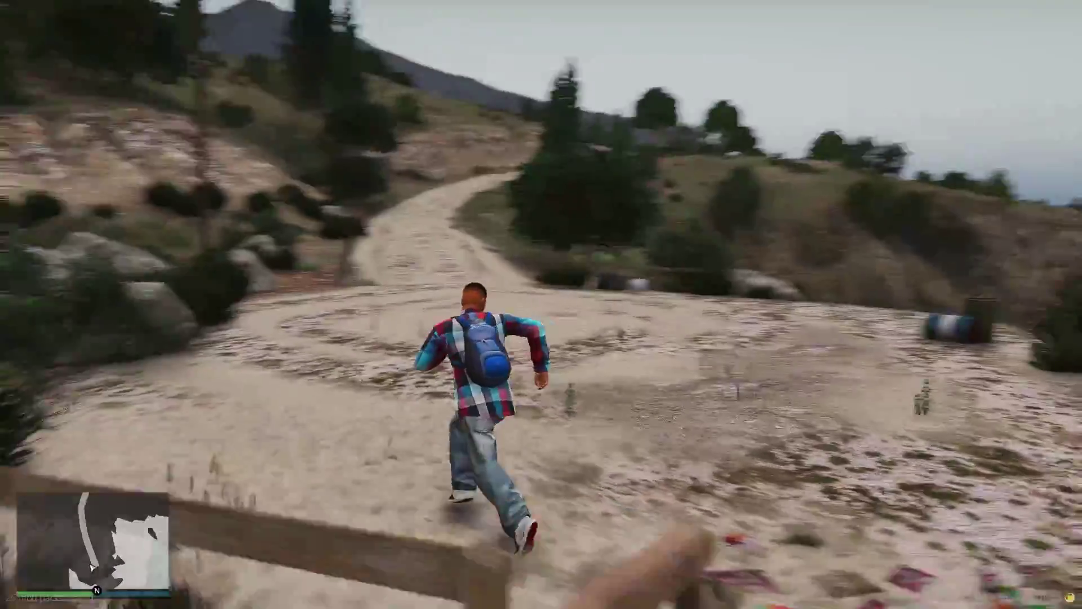
pyautogui.press('w')
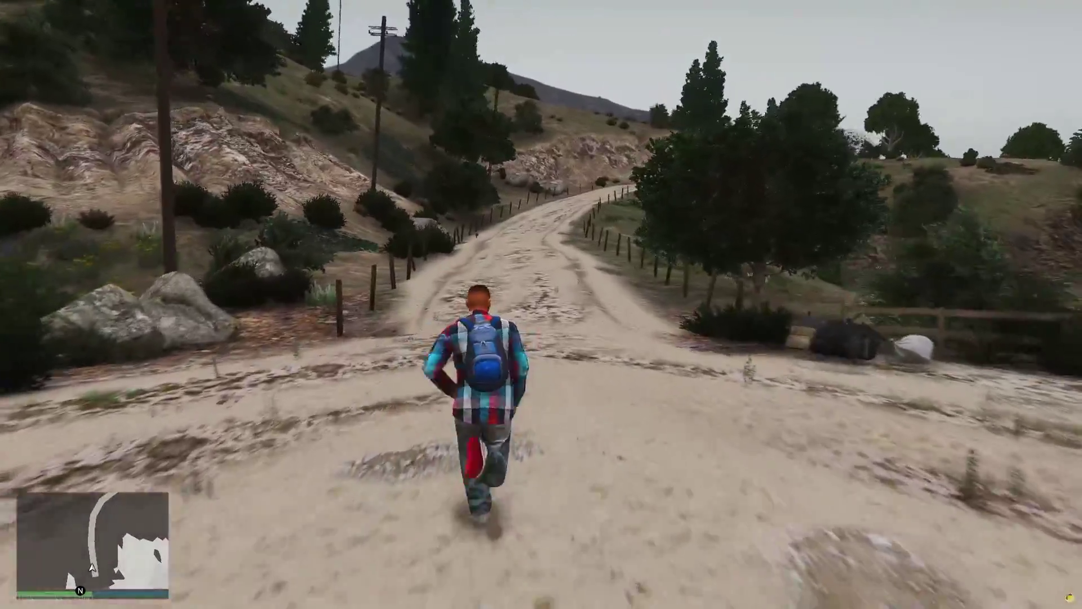
pyautogui.press('w')
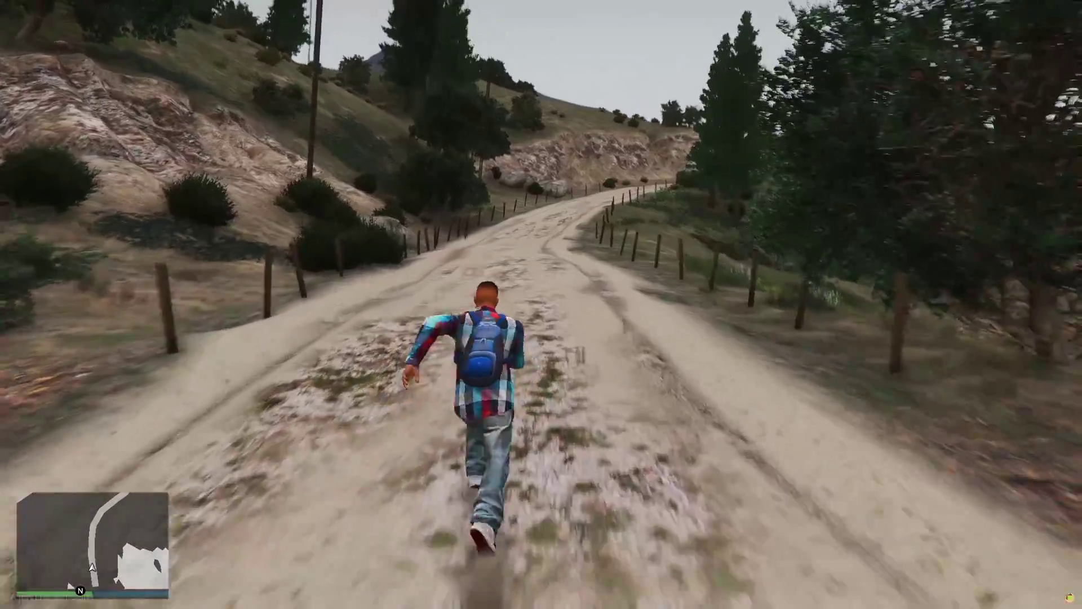
pyautogui.press('w')
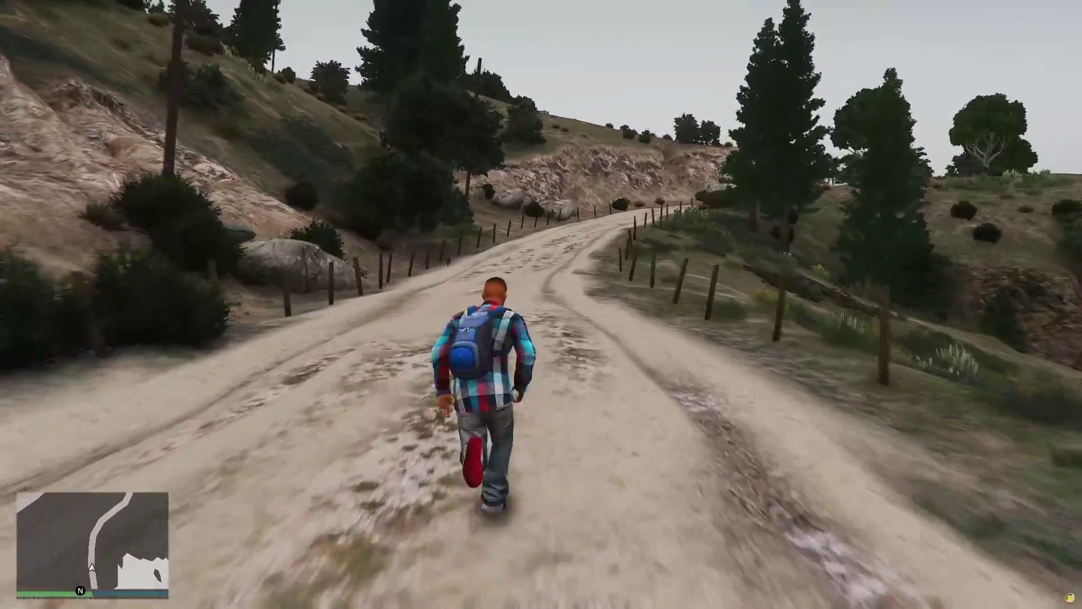
pyautogui.press('w')
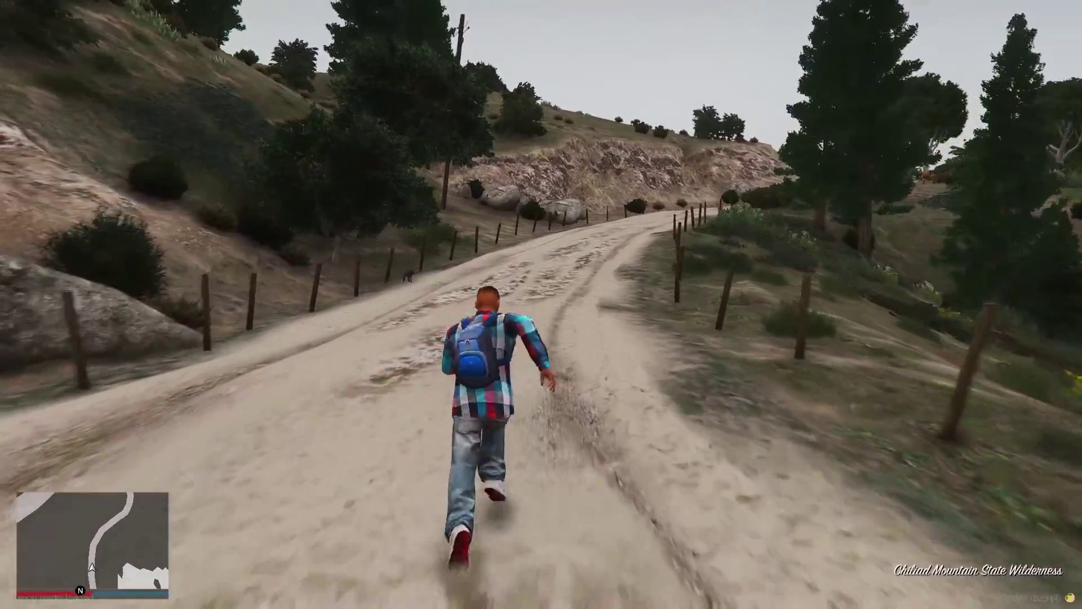
pyautogui.press('w')
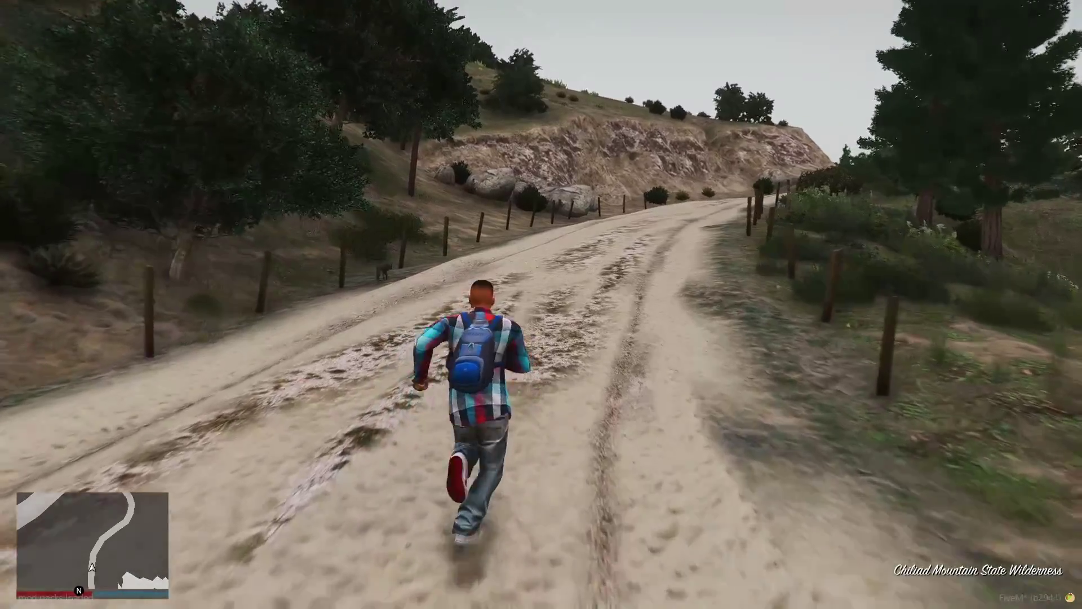